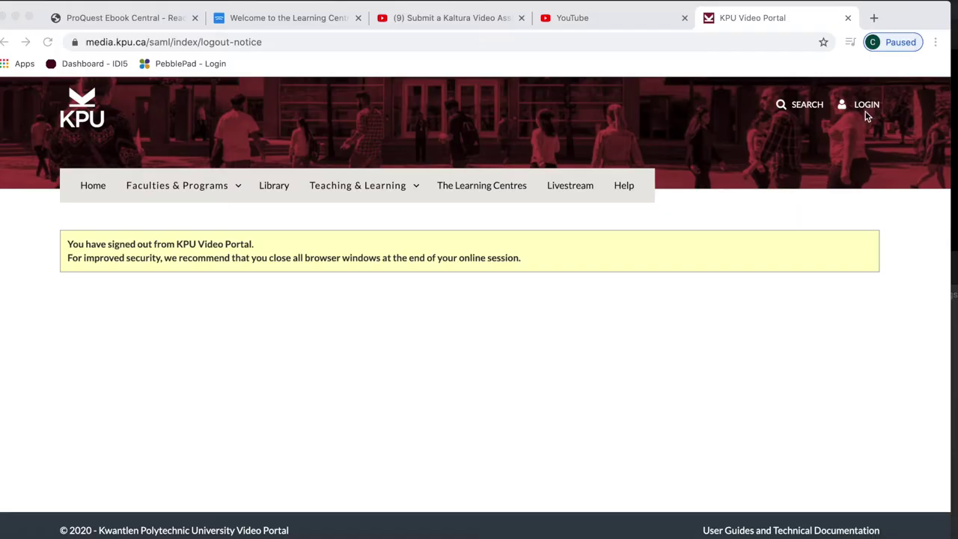
Sign in through LOGIN to My Media and bring up the ADD NEW options
{"action": "left_click", "coordinate": [870, 106]}
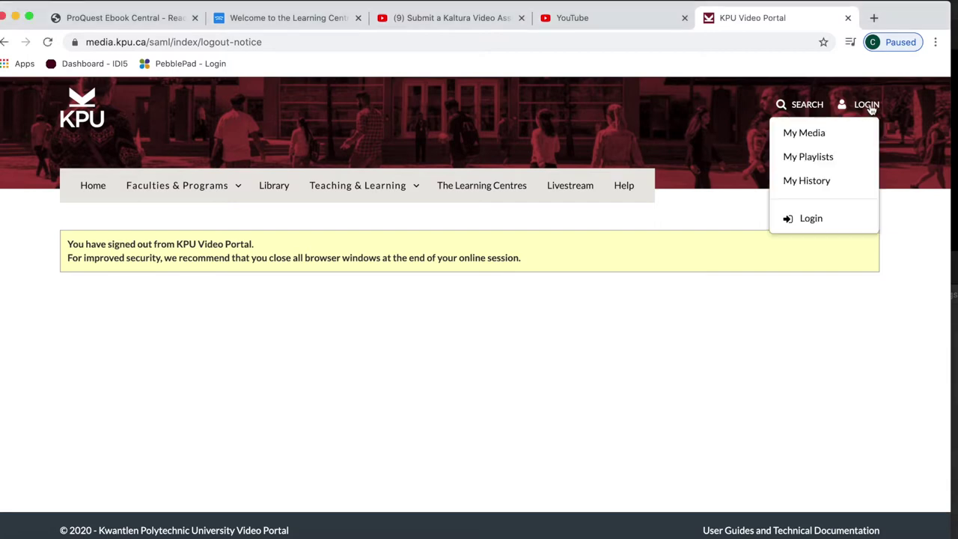
{"action": "left_click", "coordinate": [818, 143]}
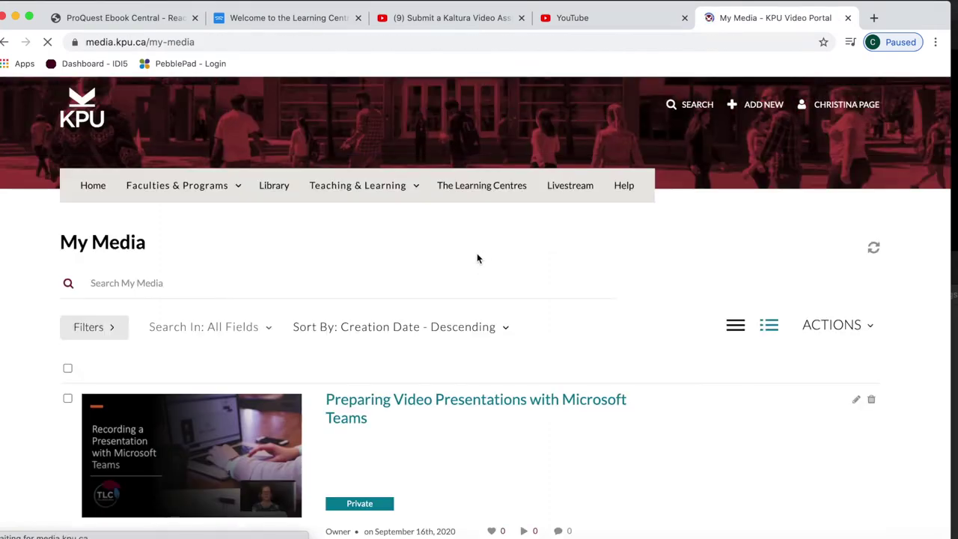
{"action": "left_click", "coordinate": [763, 109]}
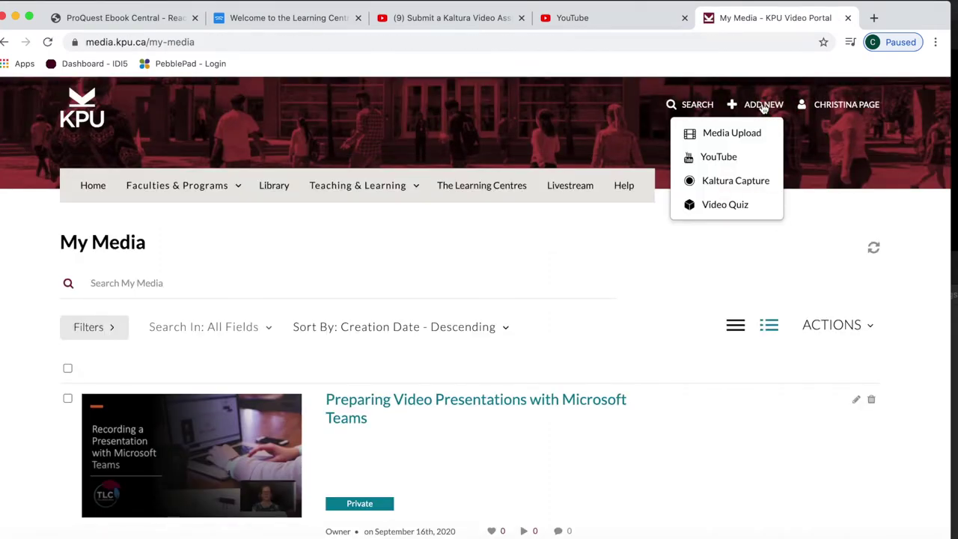
Choose Kaltura Capture from ADD NEW and pick the Download for Mac installer
{"action": "left_click", "coordinate": [755, 186]}
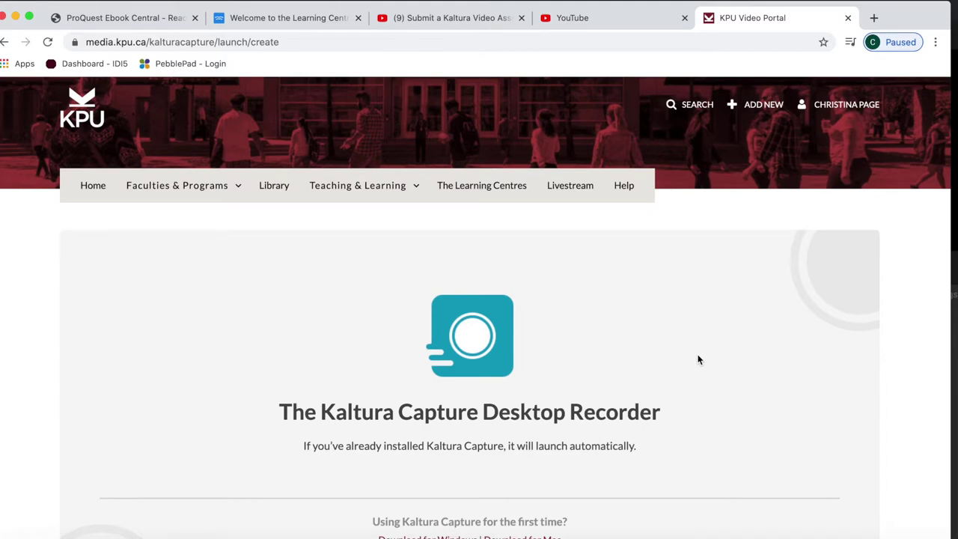
{"action": "scroll", "coordinate": [698, 360], "scroll_direction": "down", "scroll_amount": 3}
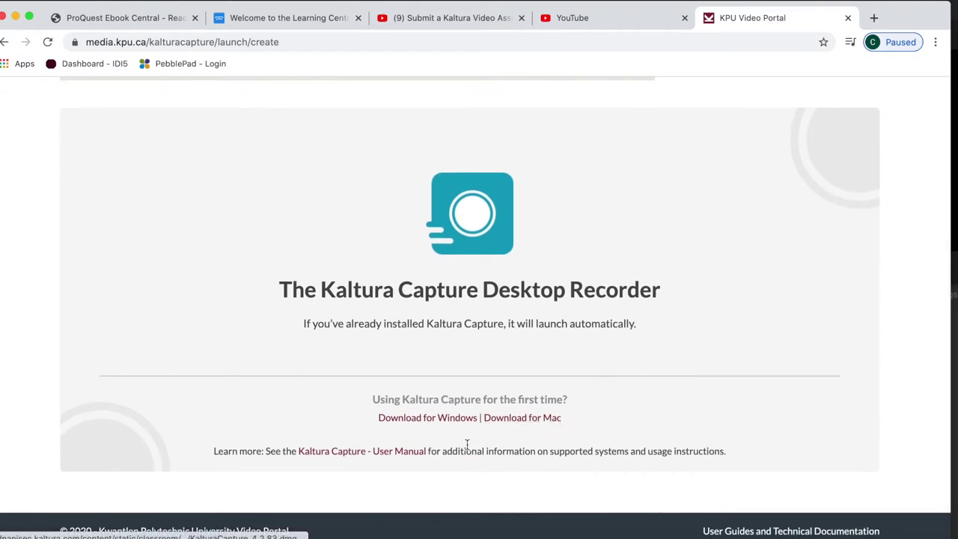
{"action": "left_click", "coordinate": [518, 426]}
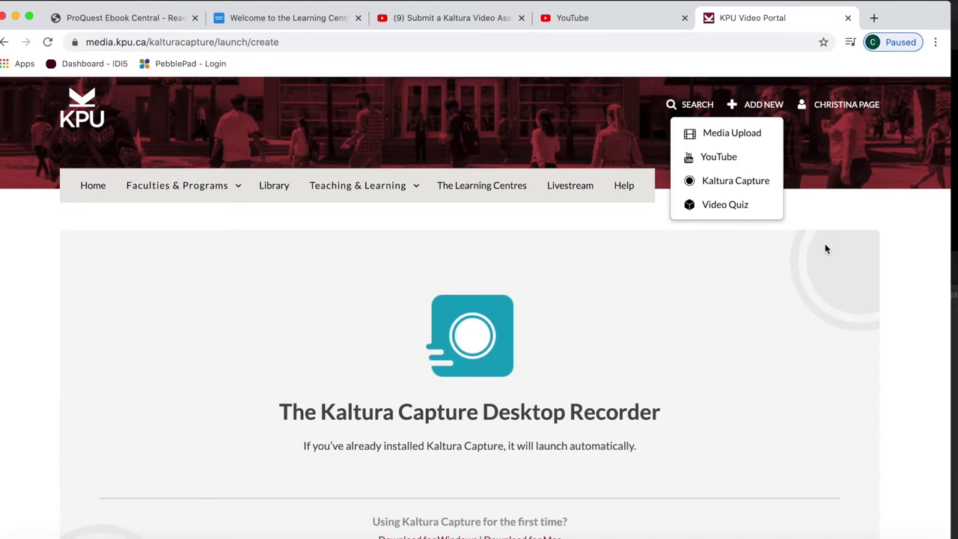
Launch the downloaded Kaltura Capture app from the portal and allow microphone access
{"action": "left_click", "coordinate": [738, 181]}
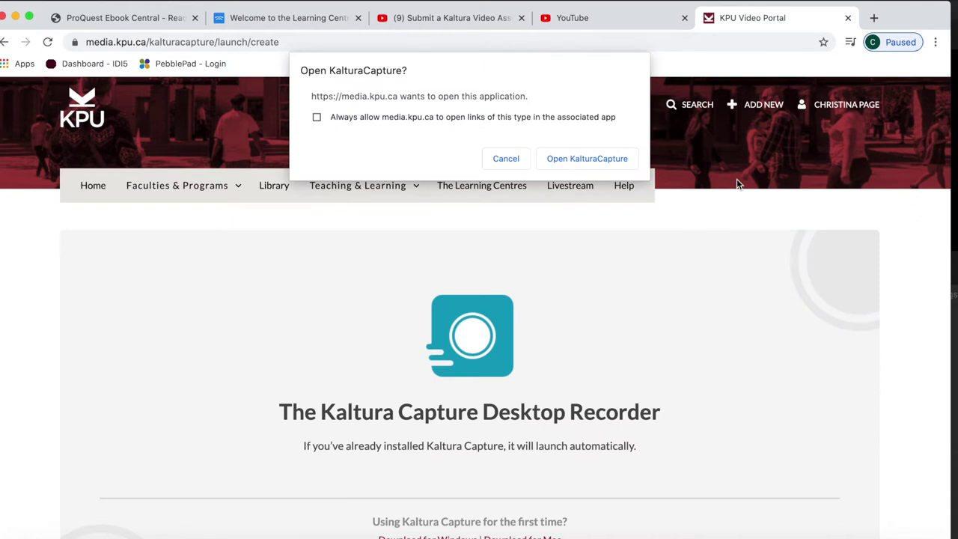
{"action": "left_click", "coordinate": [578, 167]}
{"action": "left_click", "coordinate": [603, 206]}
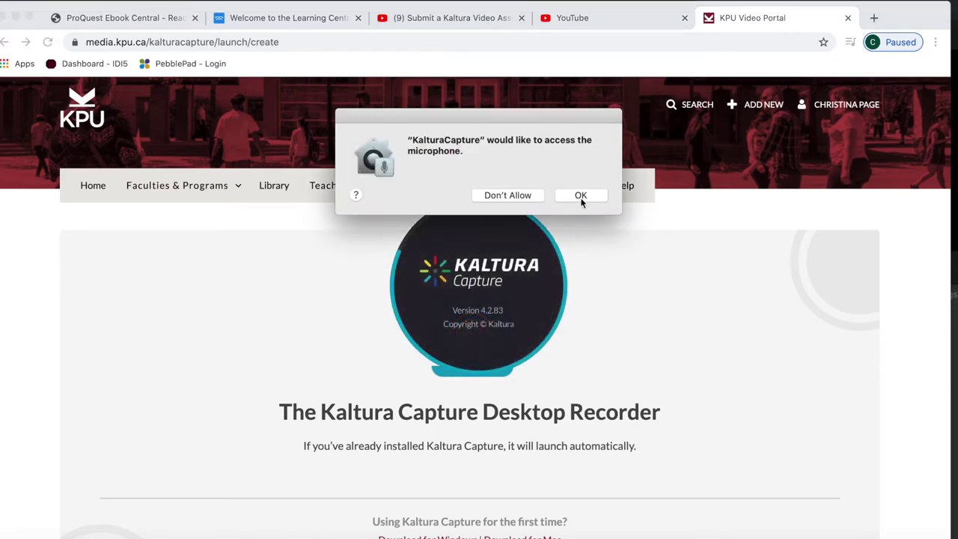
{"action": "left_click", "coordinate": [581, 197]}
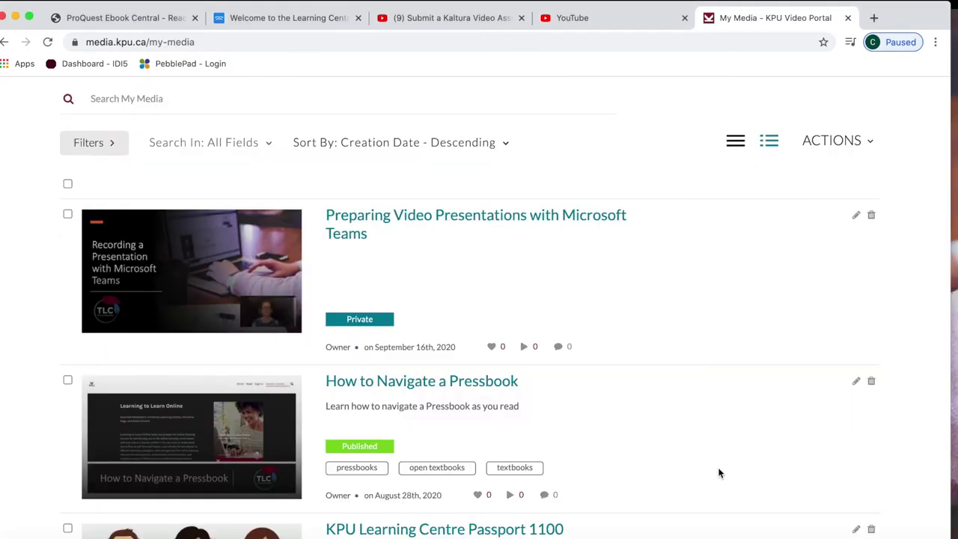
Relaunch Kaltura Capture via ADD NEW and let the browser open the app
{"action": "scroll", "coordinate": [718, 472], "scroll_direction": "up", "scroll_amount": 5}
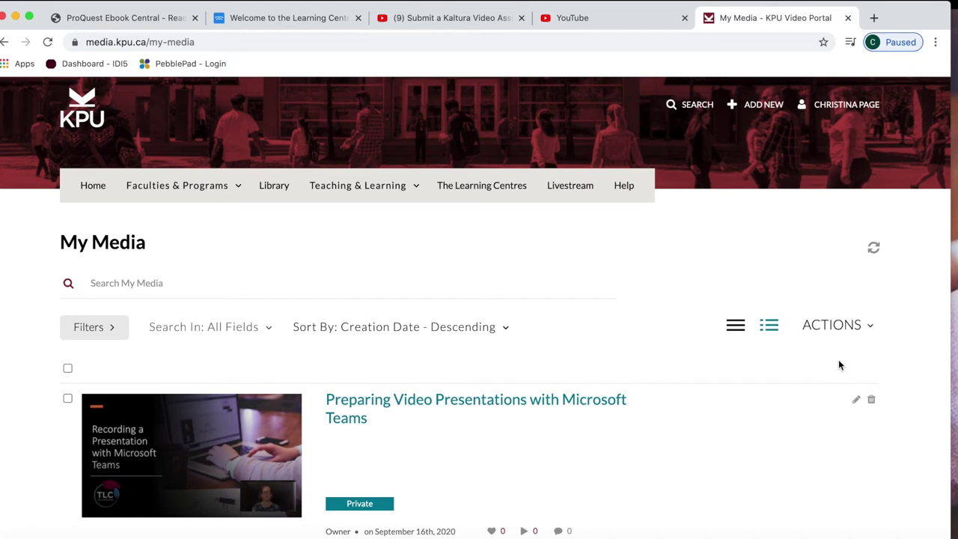
{"action": "left_click", "coordinate": [769, 112]}
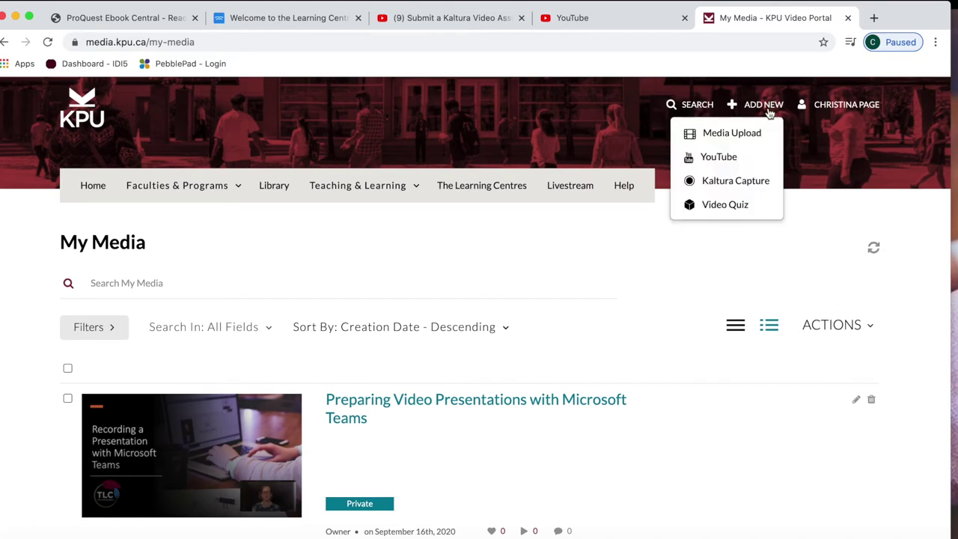
{"action": "left_click", "coordinate": [754, 185]}
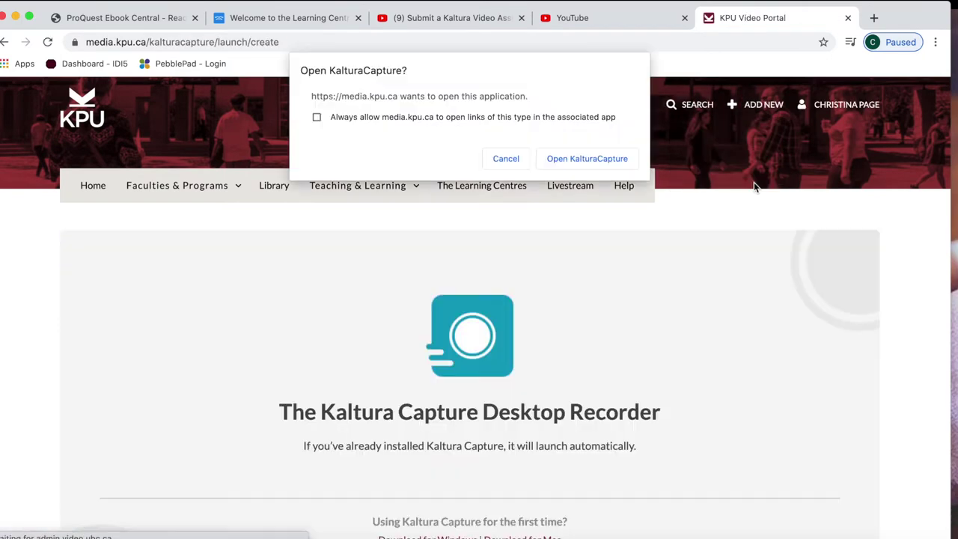
{"action": "left_click", "coordinate": [577, 159]}
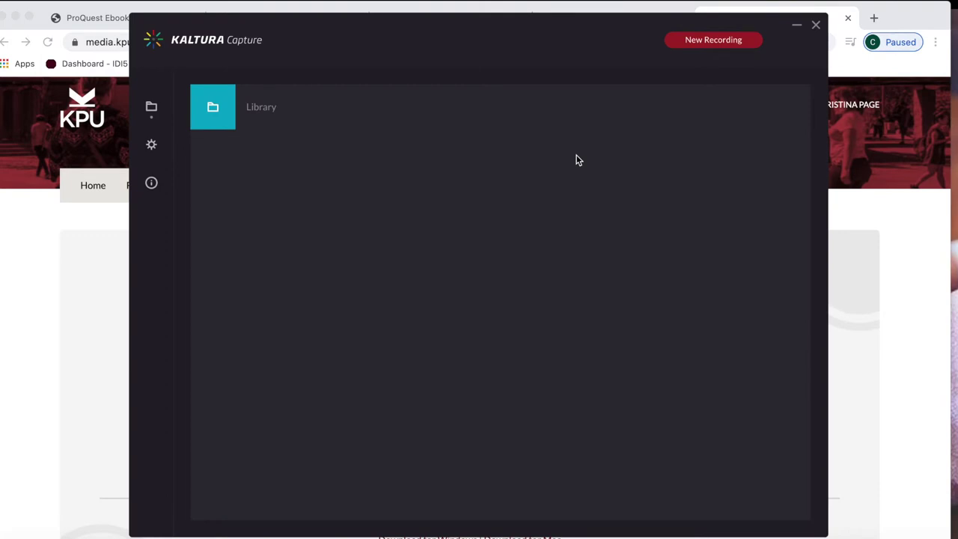
Start a new recording and switch its camera source off
{"action": "left_click", "coordinate": [713, 40]}
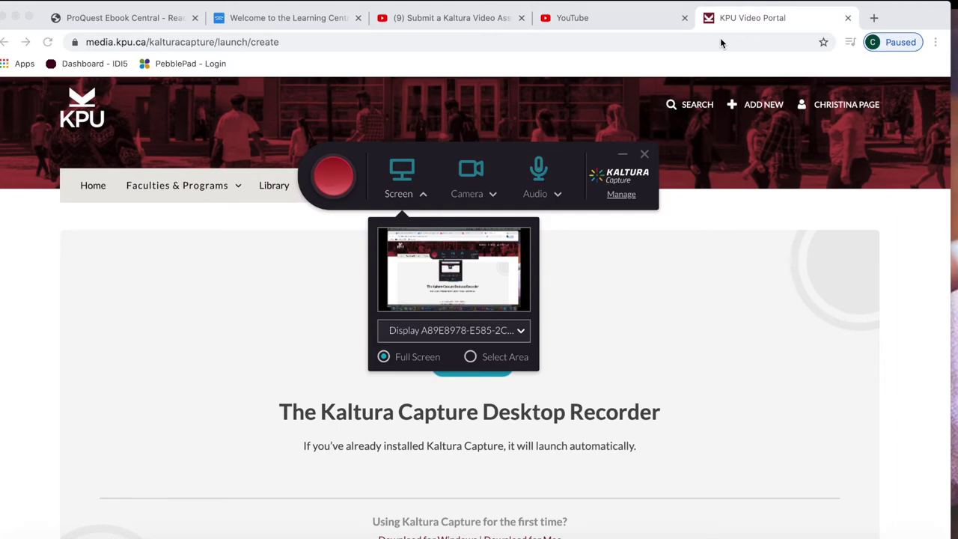
{"action": "left_click", "coordinate": [494, 194]}
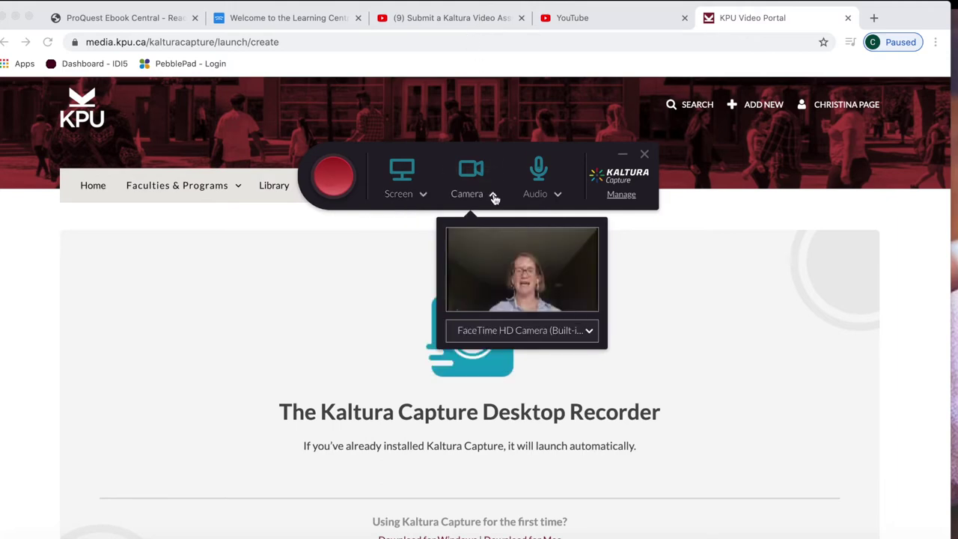
{"action": "left_click", "coordinate": [562, 331]}
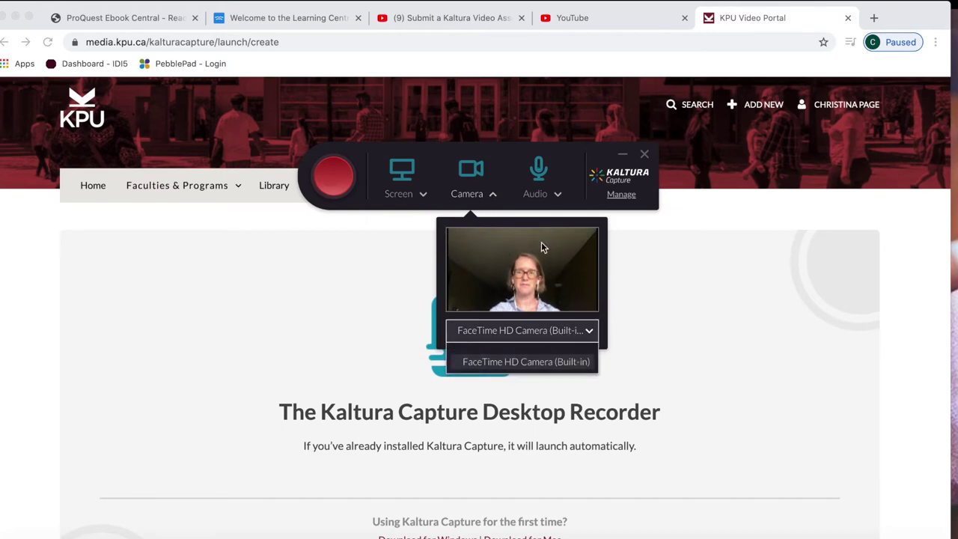
{"action": "left_click", "coordinate": [473, 172]}
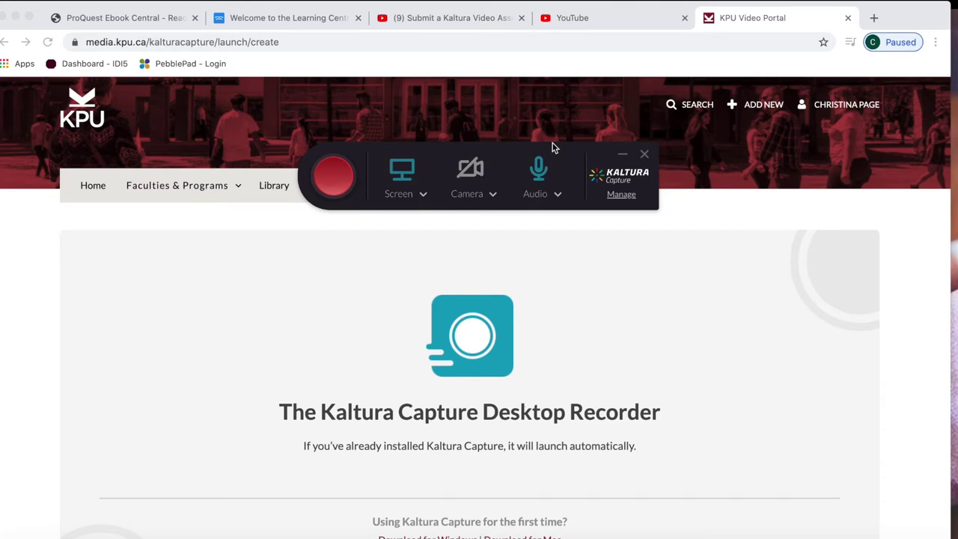
Set the screen source to Select Area, sized to a custom 1438x802 region, and confirm
{"action": "left_click", "coordinate": [421, 194]}
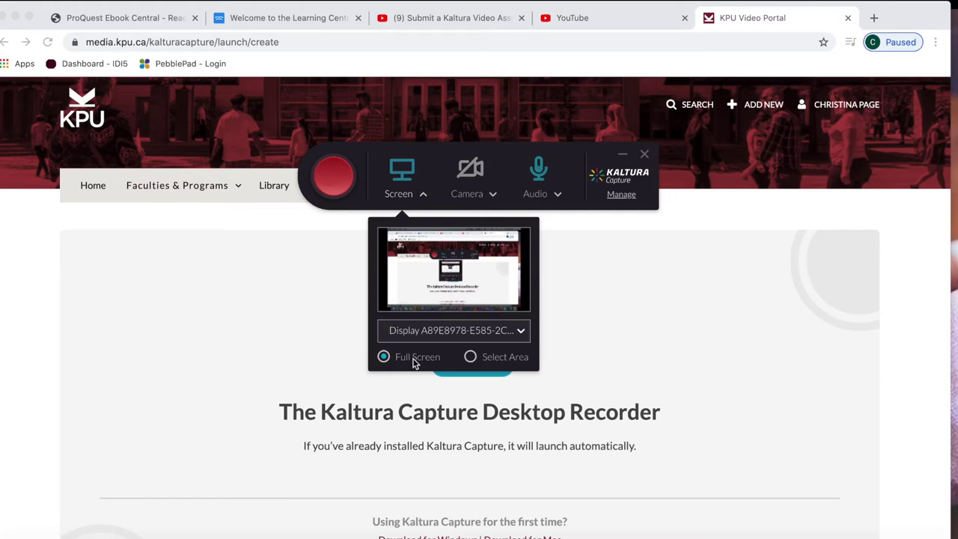
{"action": "left_click", "coordinate": [480, 339]}
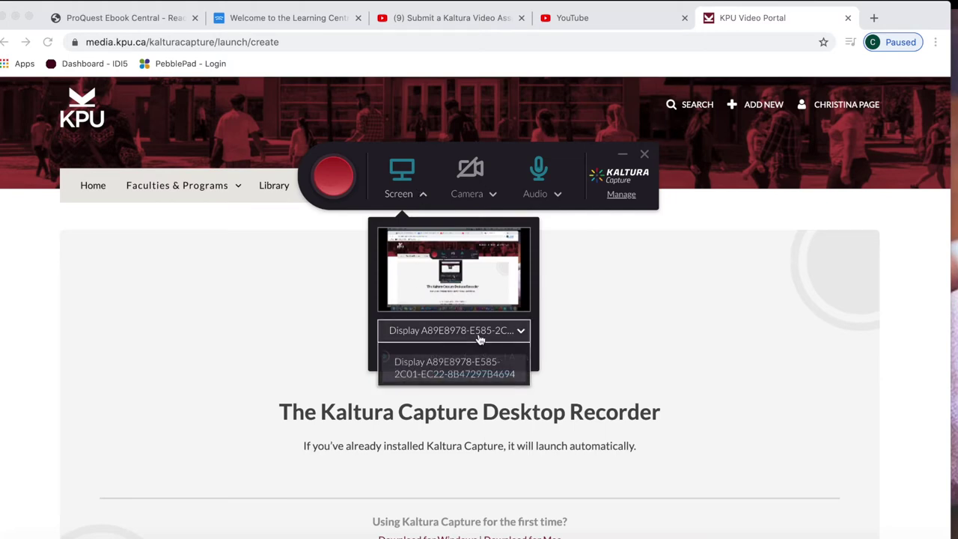
{"action": "left_click", "coordinate": [481, 339]}
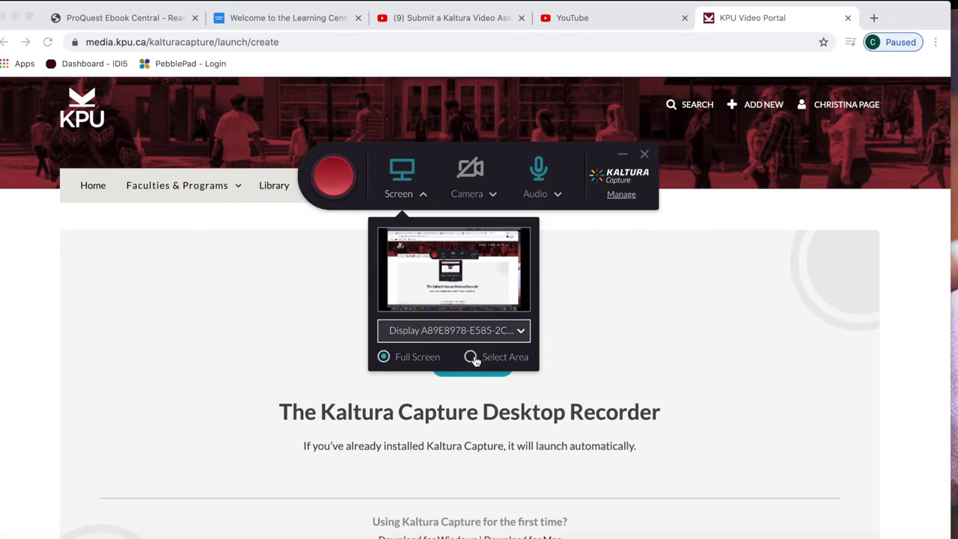
{"action": "left_click", "coordinate": [473, 358]}
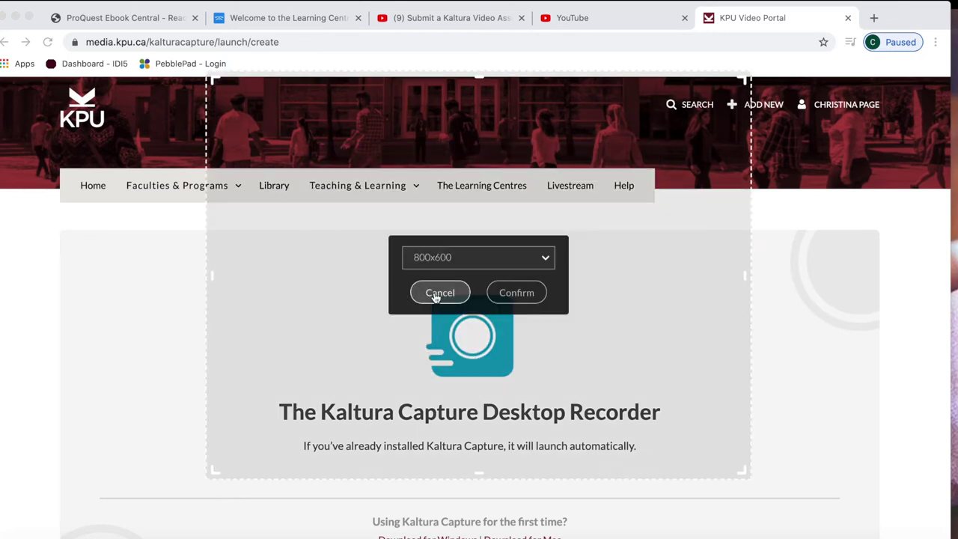
{"action": "left_click_drag", "start_coordinate": [214, 80], "coordinate": [1, 9]}
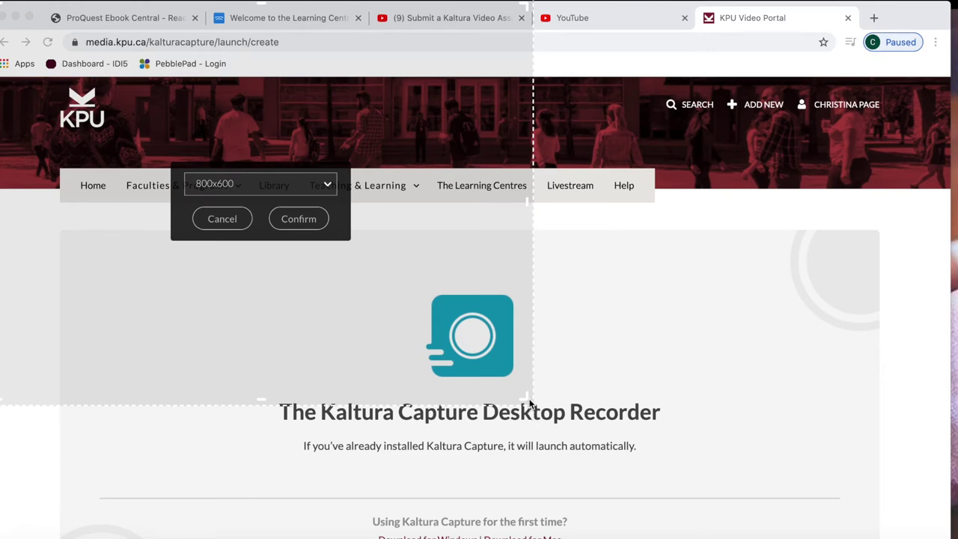
{"action": "left_click_drag", "start_coordinate": [533, 404], "coordinate": [957, 538]}
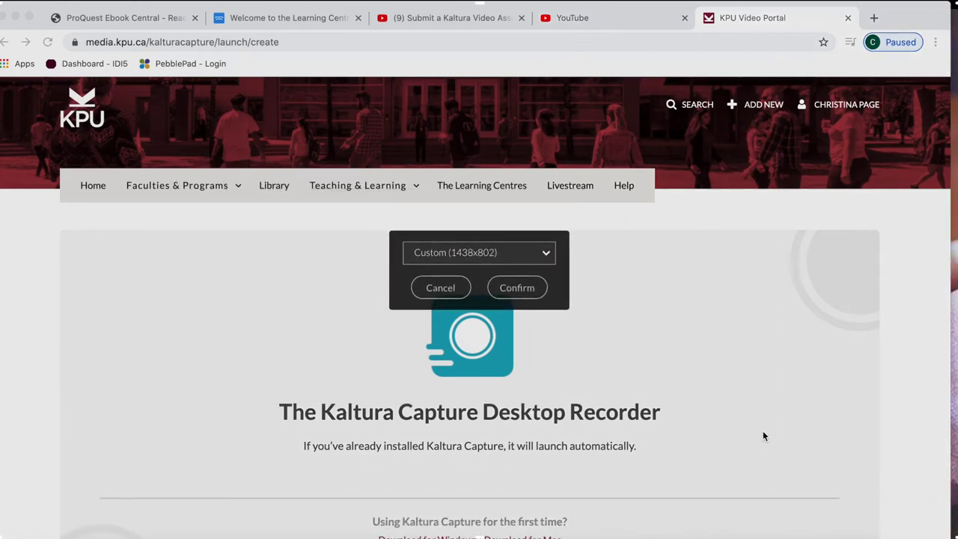
{"action": "left_click", "coordinate": [510, 287]}
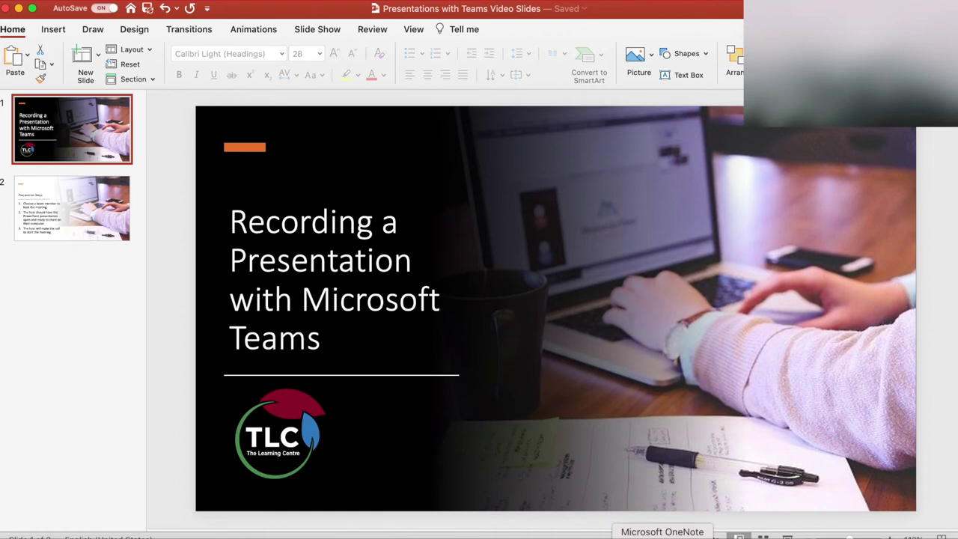
Bring up the recorder from the Dock and start recording the PowerPoint title slide
{"action": "left_click", "coordinate": [847, 536]}
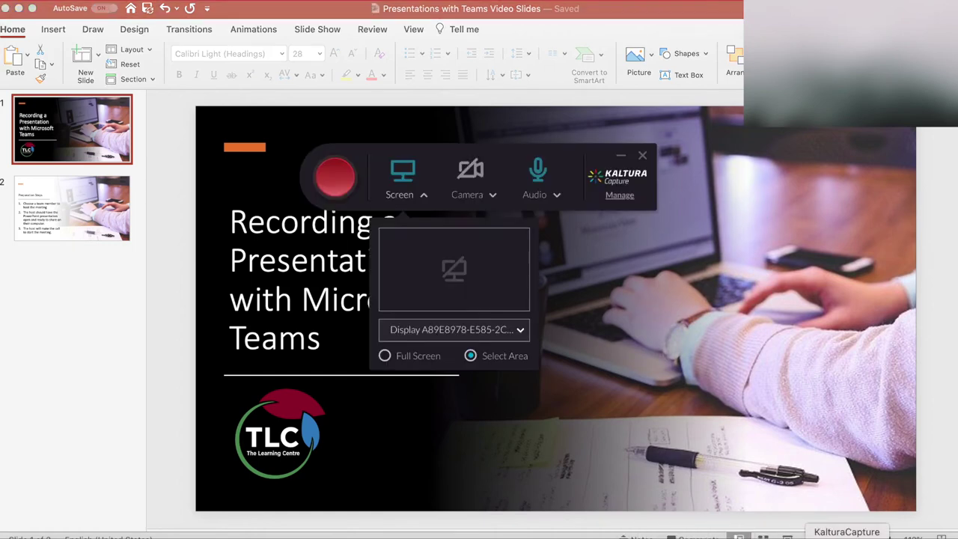
{"action": "left_click", "coordinate": [334, 177]}
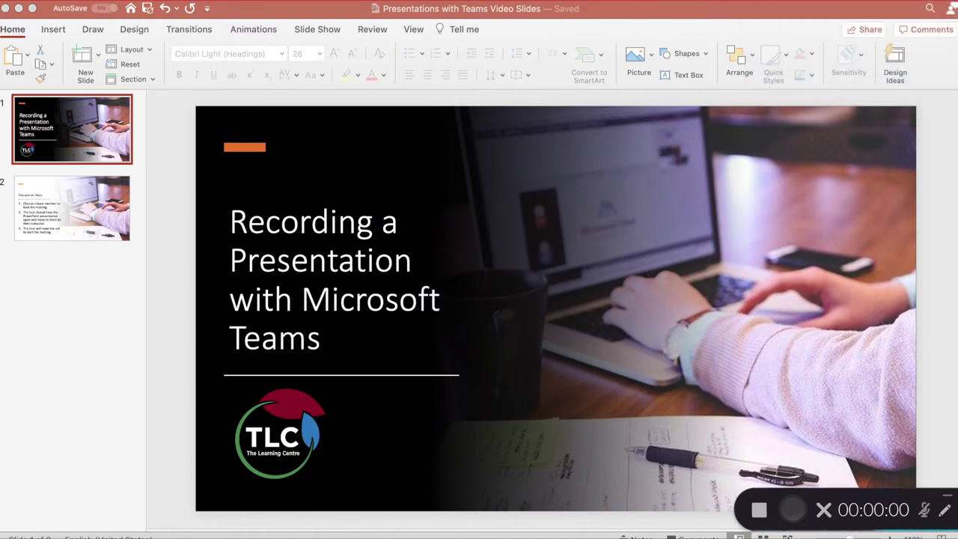
Present the PowerPoint deck as a full-screen slide show, then pause the recording
{"action": "key", "text": "super+shift+Return"}
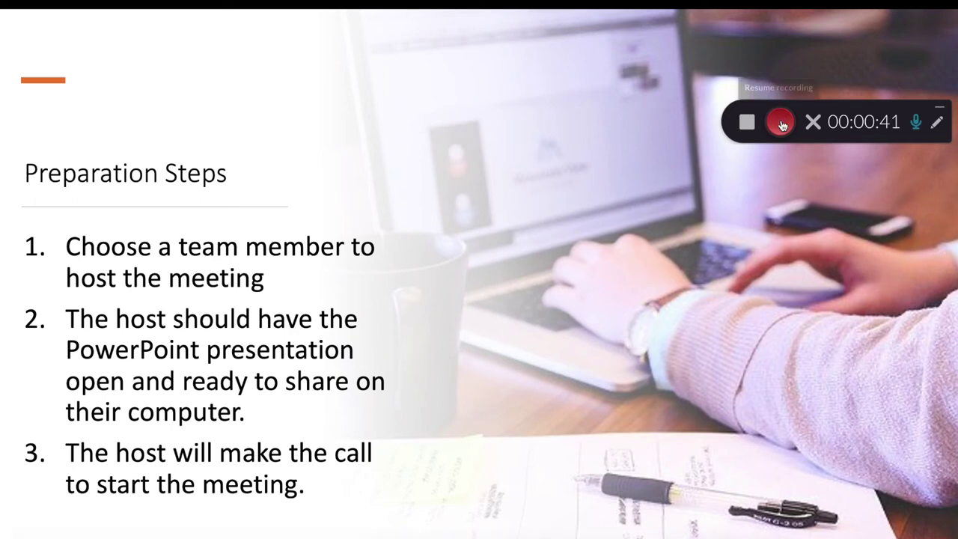
{"action": "left_click", "coordinate": [782, 123]}
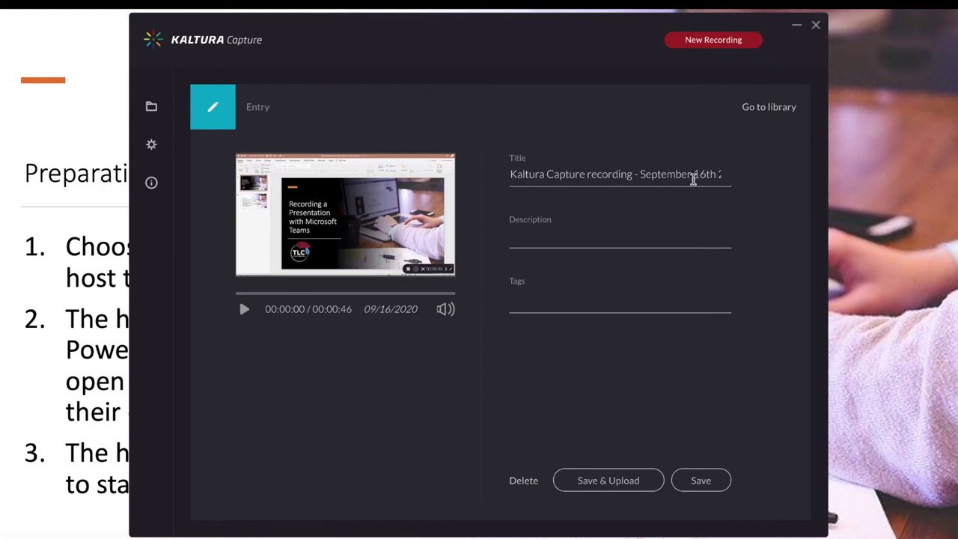
Replace the default title with 'Kaltura Capture' and save the recording
{"action": "left_click_drag", "start_coordinate": [506, 180], "coordinate": [746, 182]}
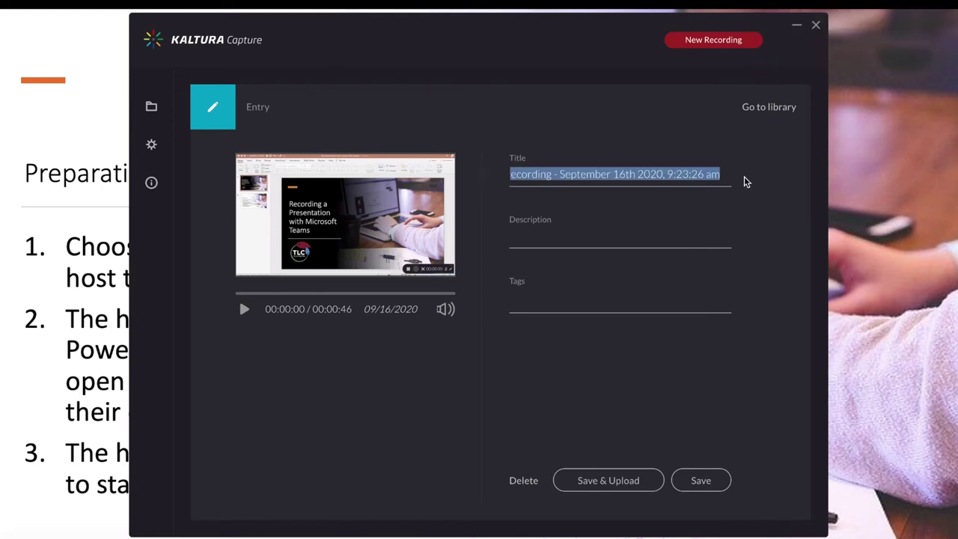
{"action": "type", "text": "Kaltura Capture"}
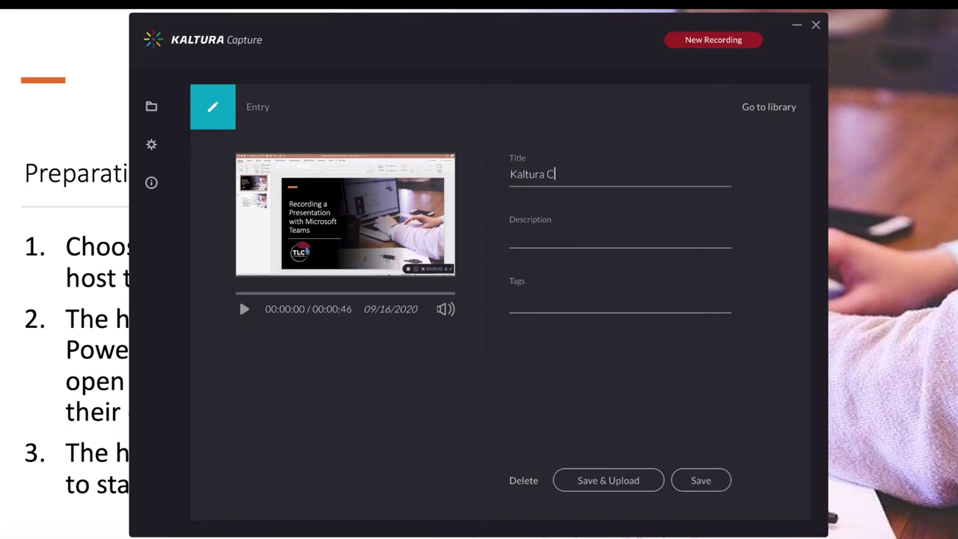
{"action": "left_click", "coordinate": [701, 481]}
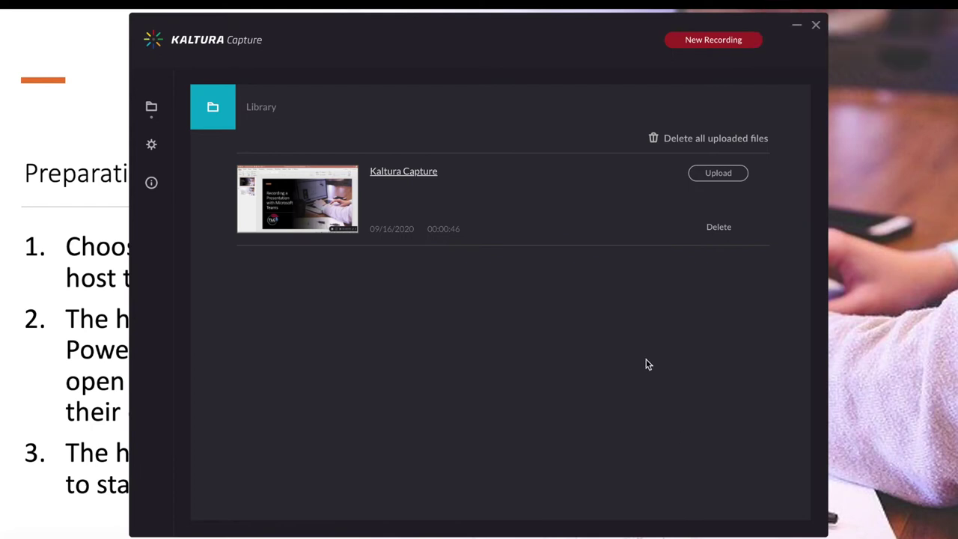
Upload the saved 'Kaltura Capture' recording from the Library to the portal
{"action": "left_click", "coordinate": [720, 176]}
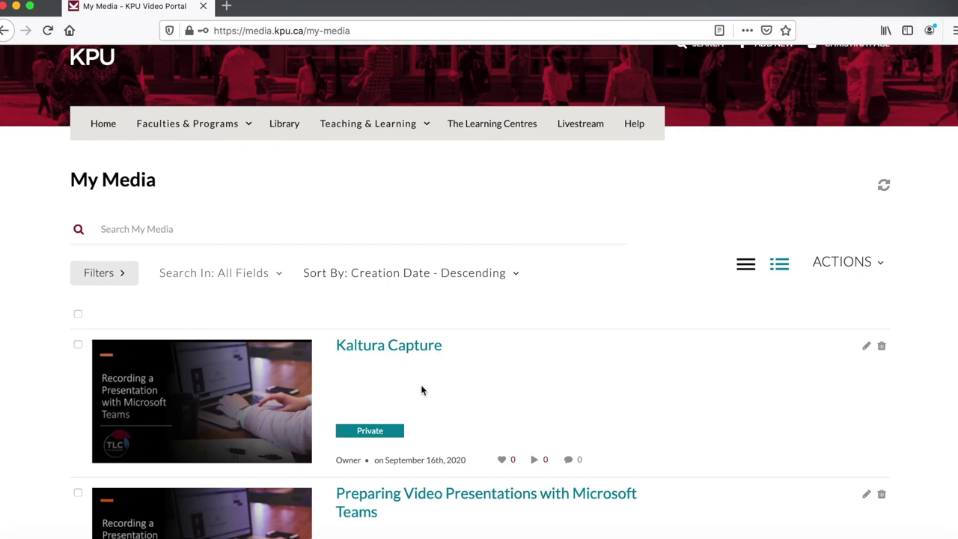
Open the 'Kaltura Capture' video page from My Media and scroll to its Details
{"action": "left_click", "coordinate": [397, 349]}
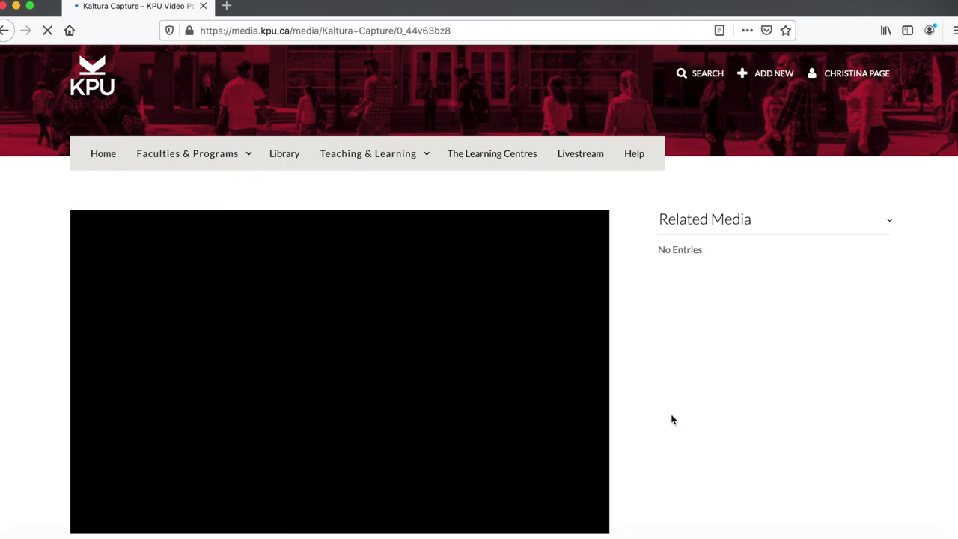
{"action": "scroll", "coordinate": [652, 454], "scroll_direction": "down", "scroll_amount": 5}
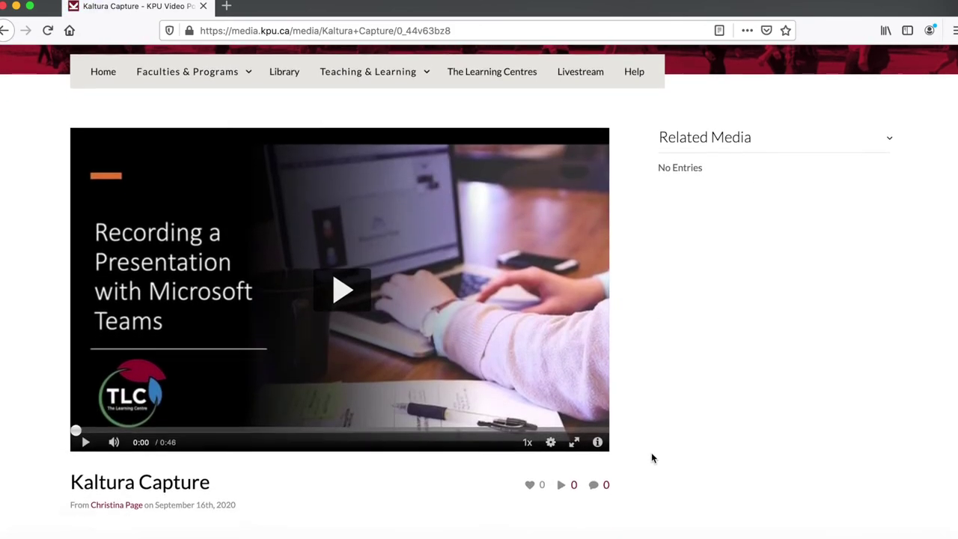
{"action": "scroll", "coordinate": [651, 457], "scroll_direction": "down", "scroll_amount": 3}
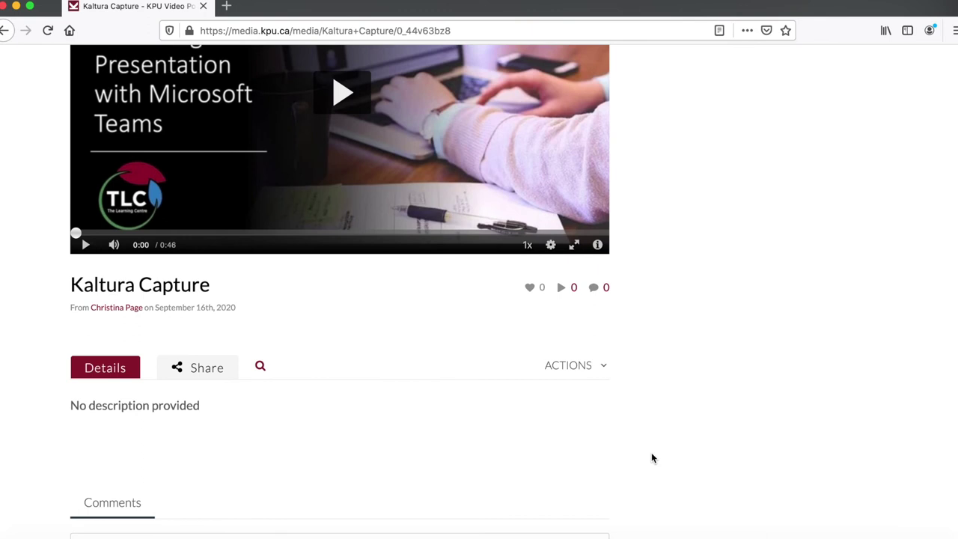
{"action": "scroll", "coordinate": [552, 438], "scroll_direction": "down", "scroll_amount": 2}
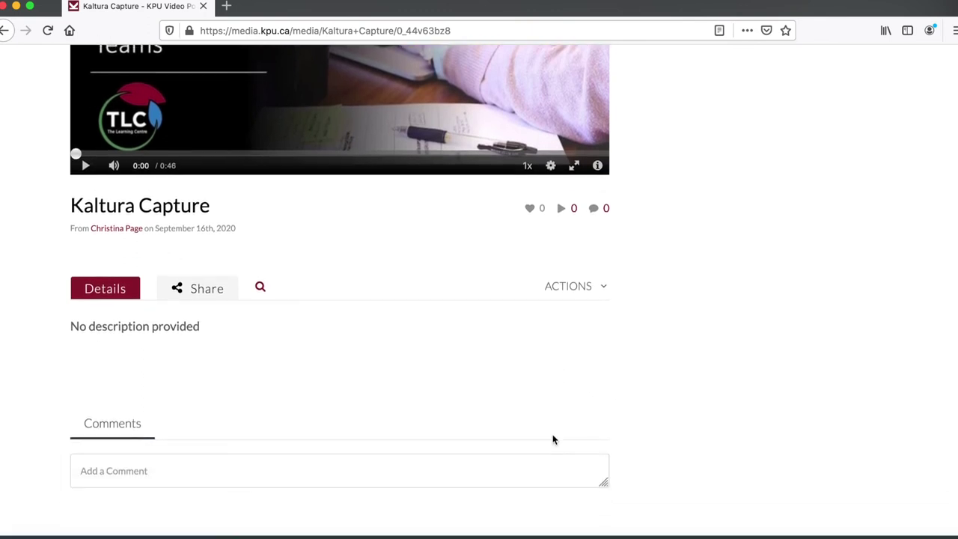
Open the Kaltura Capture entry's edit page and review its Details form
{"action": "left_click", "coordinate": [606, 296]}
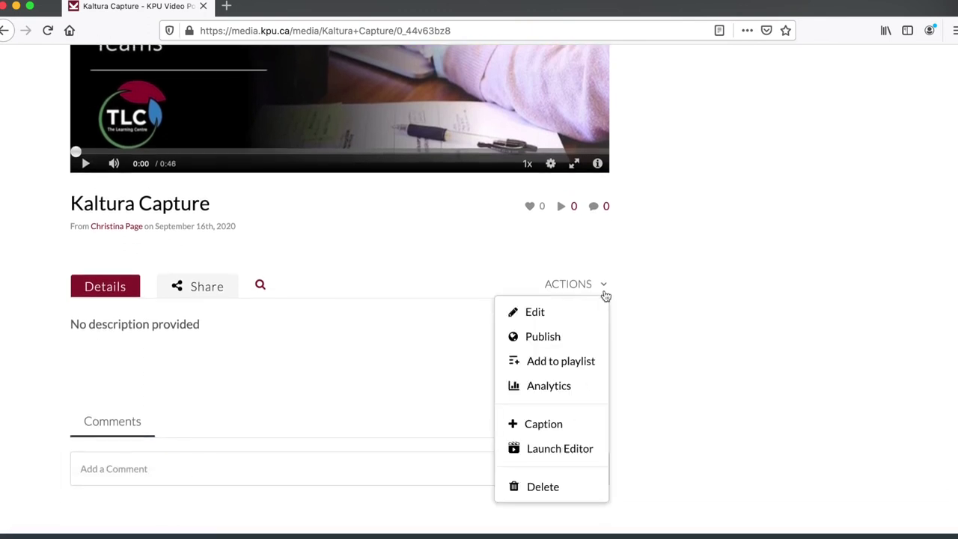
{"action": "left_click", "coordinate": [538, 315]}
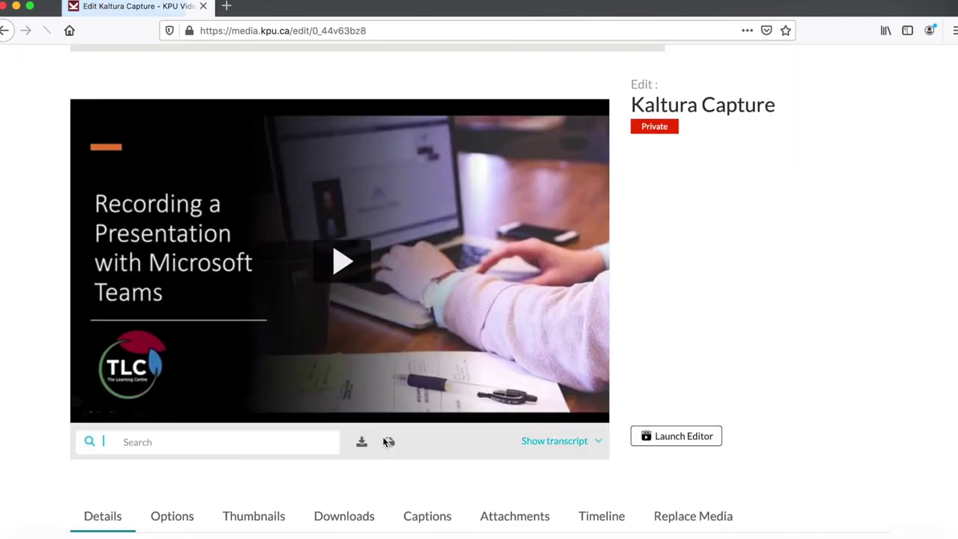
{"action": "scroll", "coordinate": [383, 440], "scroll_direction": "down", "scroll_amount": 2}
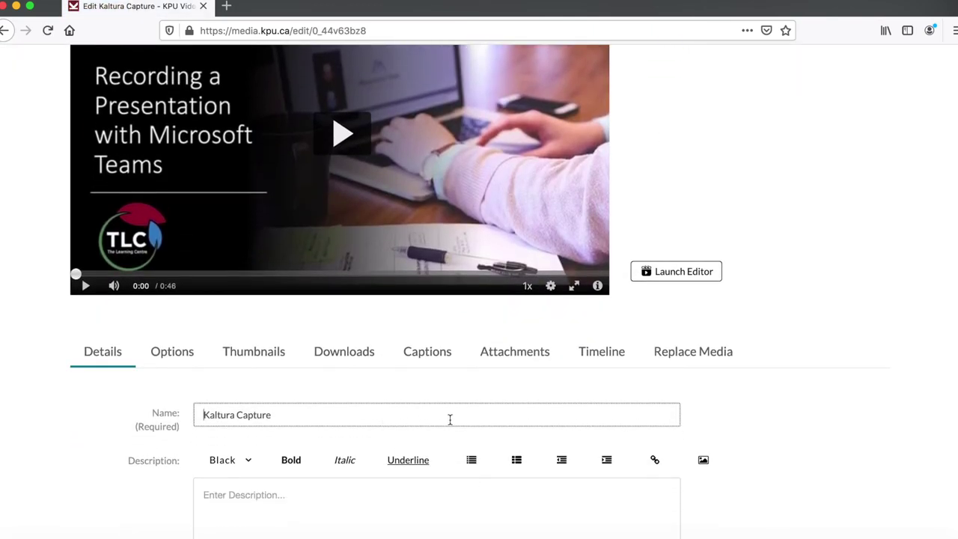
{"action": "scroll", "coordinate": [450, 423], "scroll_direction": "down", "scroll_amount": 4}
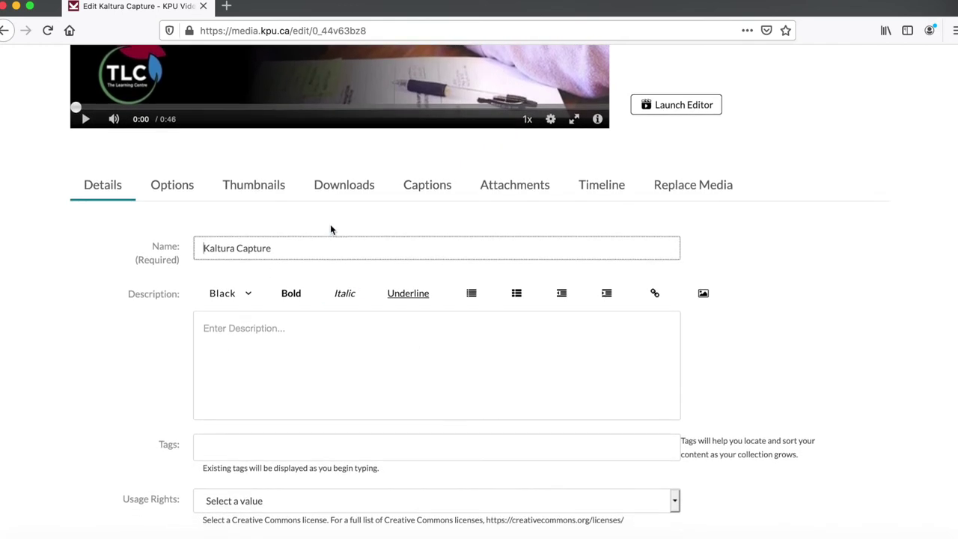
{"action": "scroll", "coordinate": [336, 331], "scroll_direction": "down", "scroll_amount": 3}
{"action": "scroll", "coordinate": [336, 331], "scroll_direction": "up", "scroll_amount": 3}
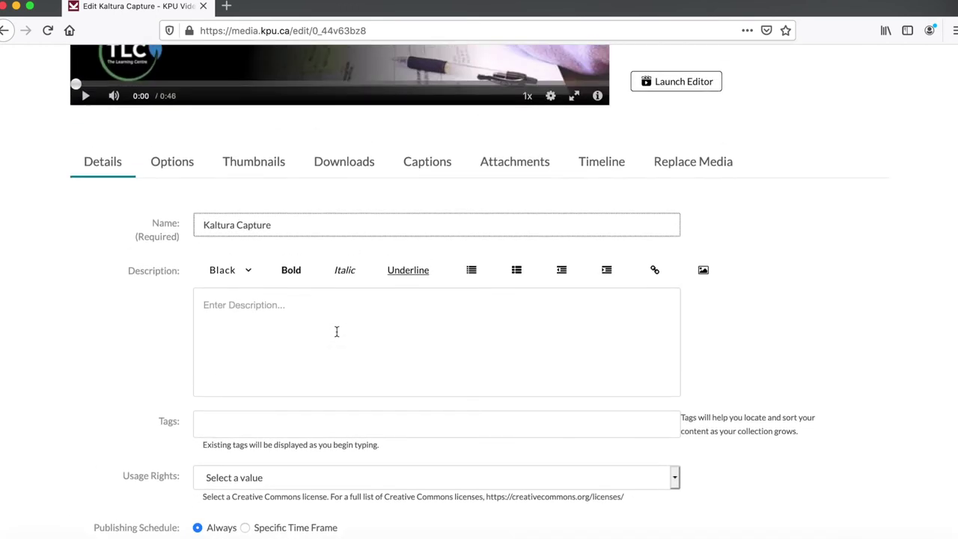
Look over the entry's comment, clipping and thumbnail settings
{"action": "left_click", "coordinate": [175, 212]}
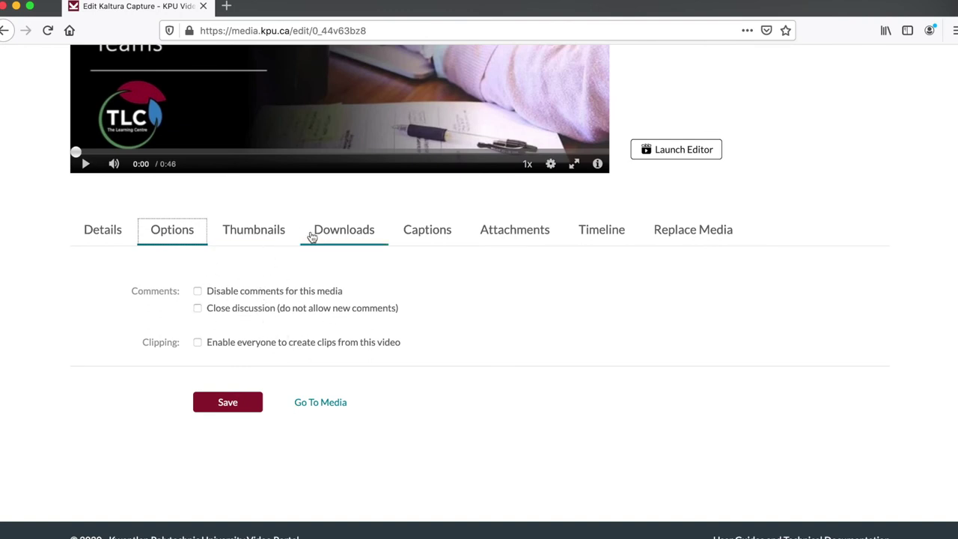
{"action": "left_click", "coordinate": [249, 241]}
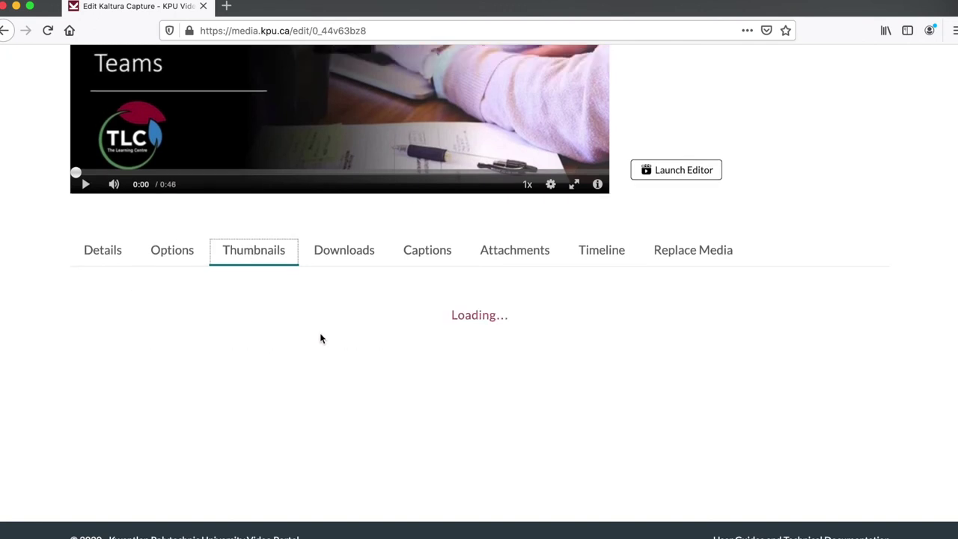
{"action": "scroll", "coordinate": [325, 329], "scroll_direction": "up", "scroll_amount": 4}
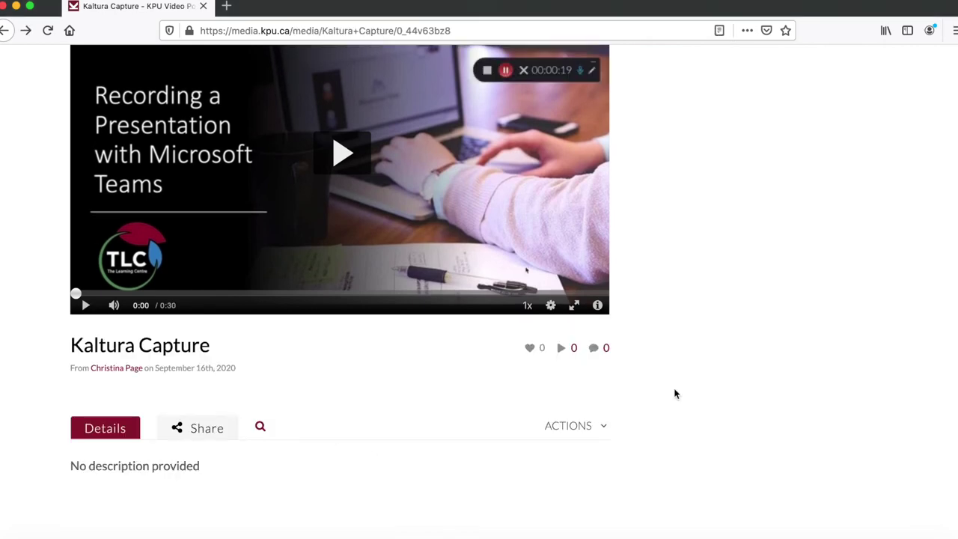
Launch the Video Editor for the Kaltura Capture recording, showing its 00:46.93 timeline
{"action": "left_click", "coordinate": [602, 426]}
{"action": "scroll", "coordinate": [683, 453], "scroll_direction": "down", "scroll_amount": 1}
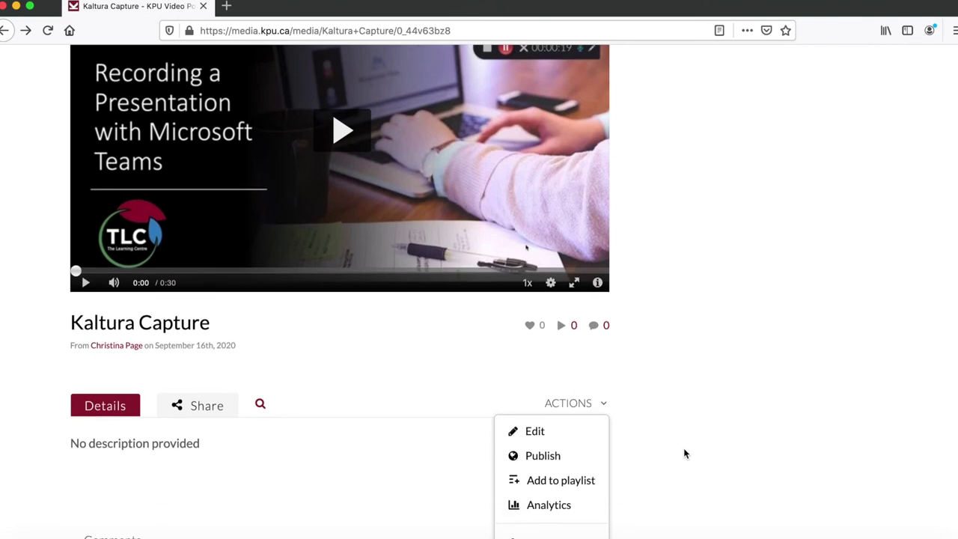
{"action": "scroll", "coordinate": [683, 454], "scroll_direction": "down", "scroll_amount": 2}
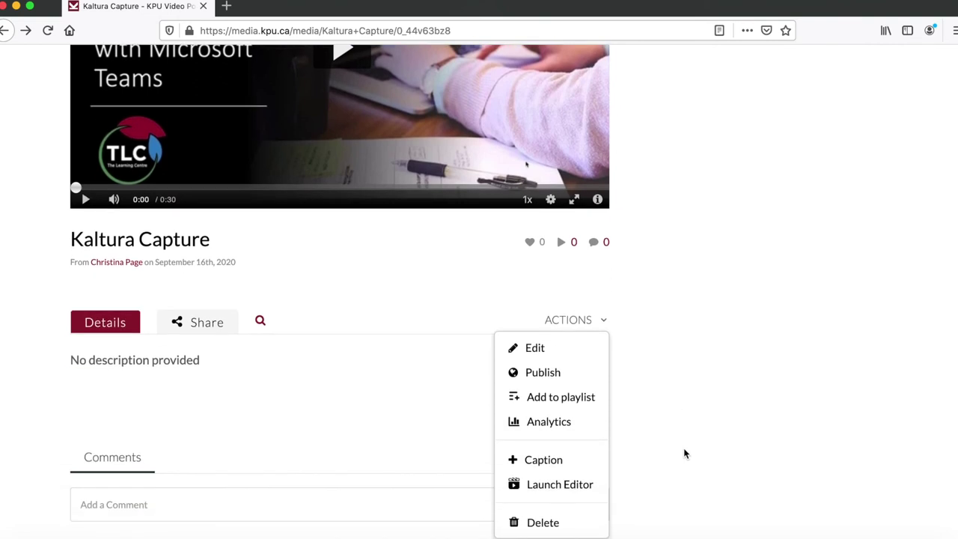
{"action": "scroll", "coordinate": [683, 447], "scroll_direction": "down", "scroll_amount": 1}
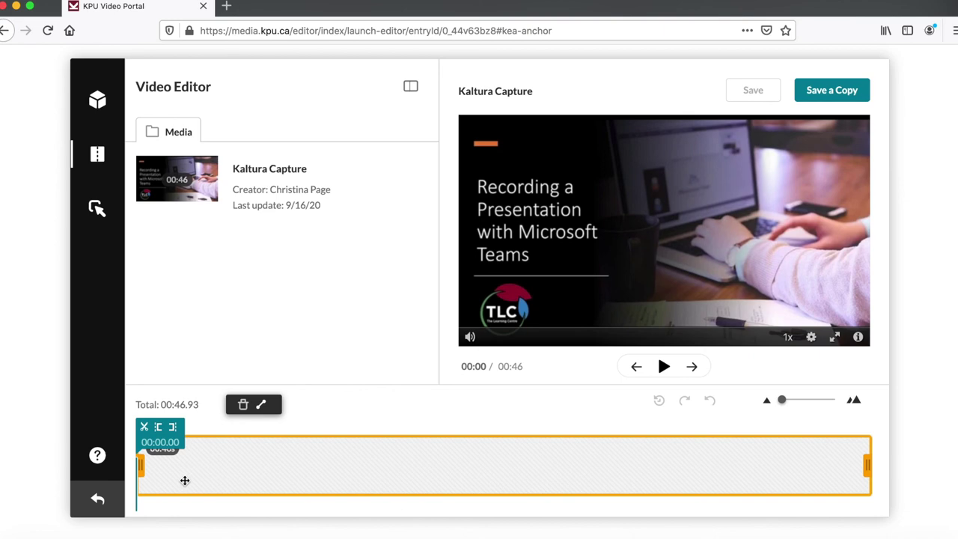
Trim the clip's start to 00:16.41, shortening the video to 00:30.52
{"action": "left_click_drag", "start_coordinate": [143, 464], "coordinate": [396, 463]}
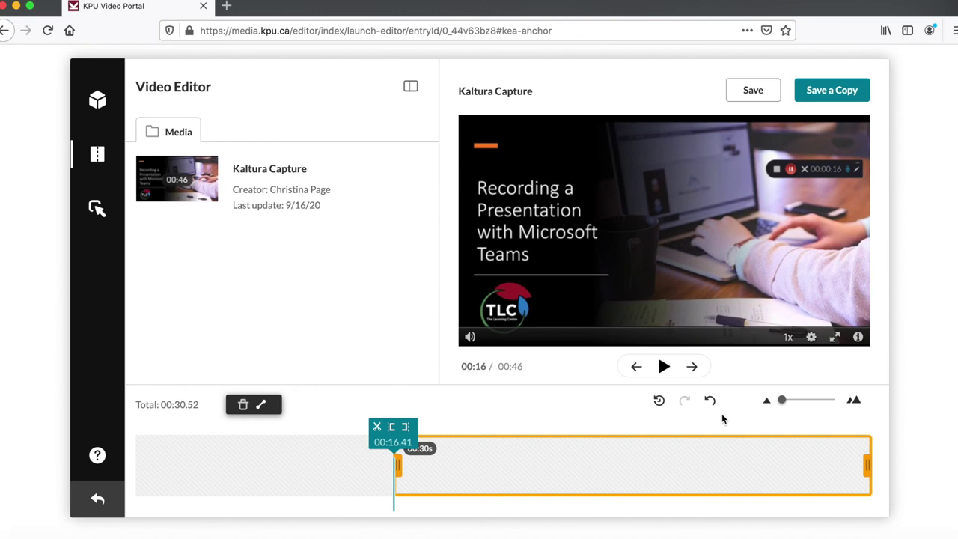
Save the trimmed 00:30.52 version over the original media entry
{"action": "left_click", "coordinate": [748, 93]}
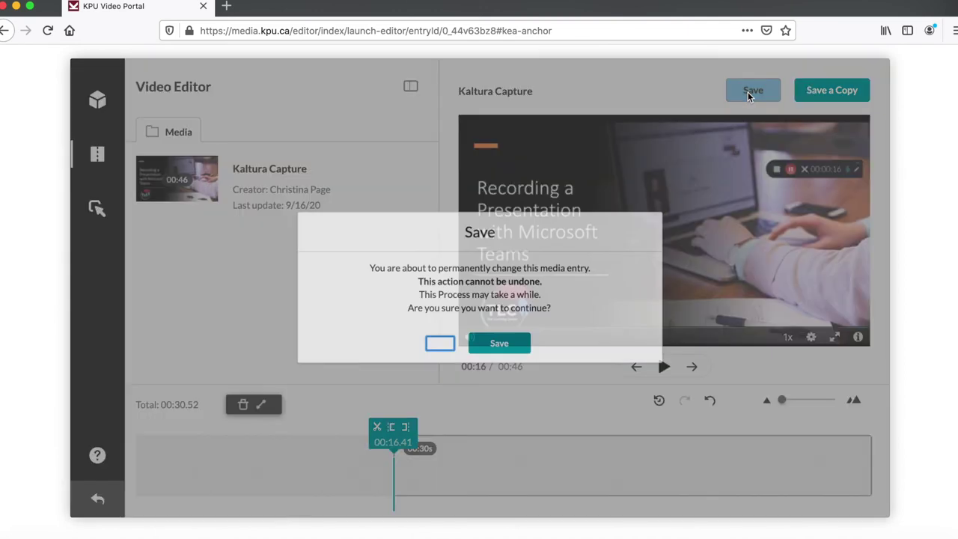